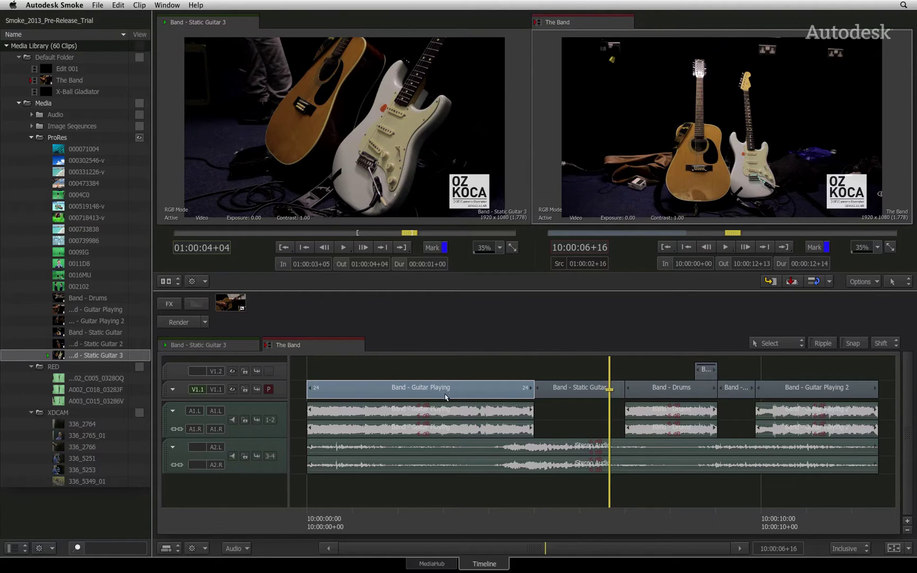
- Turn on Link Selection to group the Band - Guitar Playing video with its audio
left_click(204, 549)
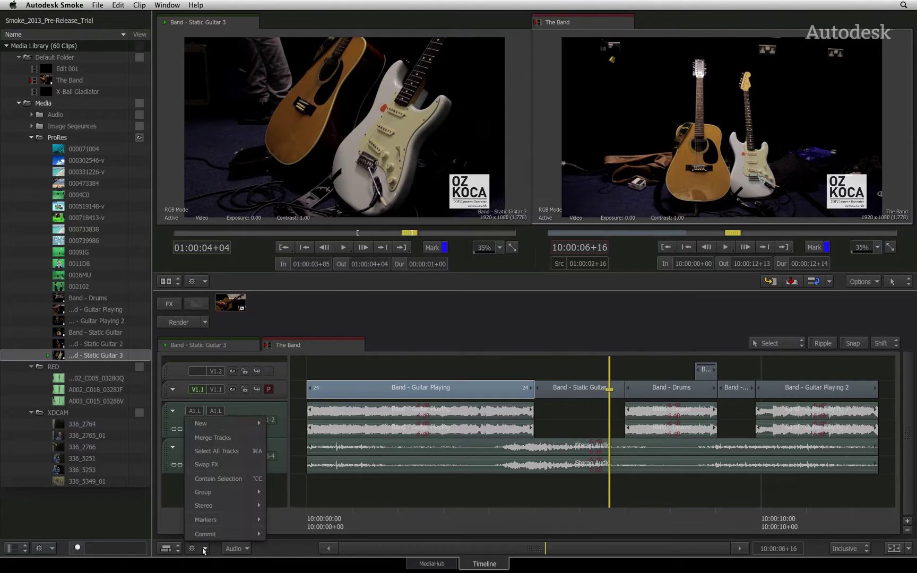
mouse_move(222, 492)
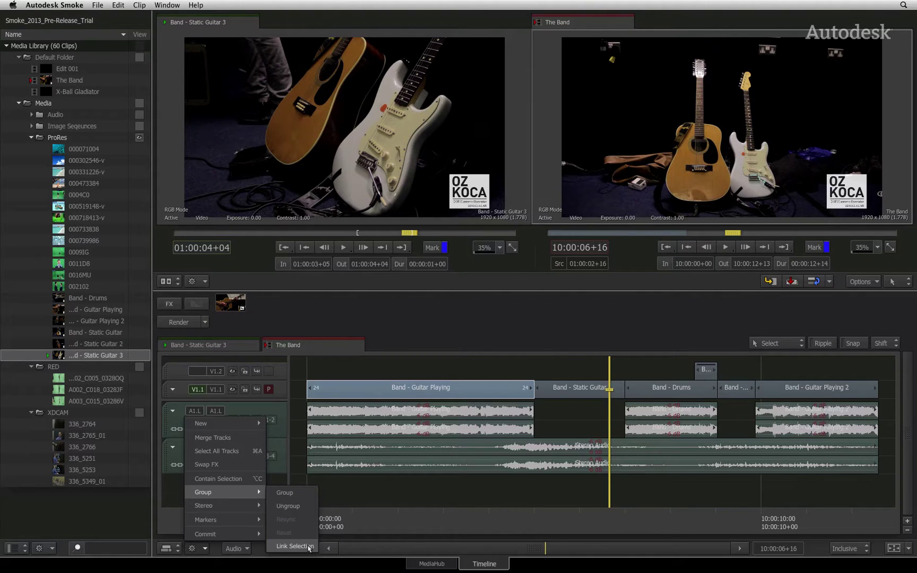
left_click(295, 546)
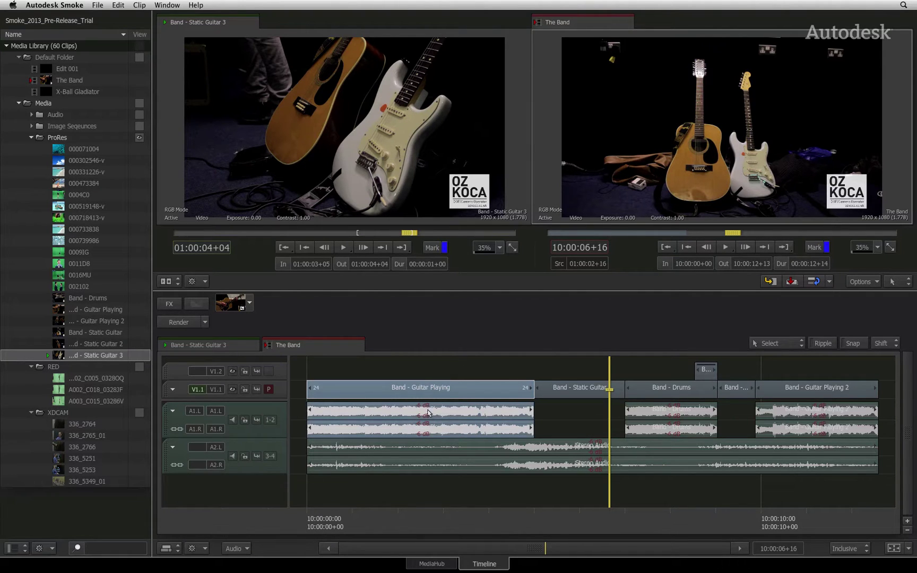
- Select Drums, Guitar Playing 2 and Guitar Playing to confirm their audio follows the video
left_click(654, 390)
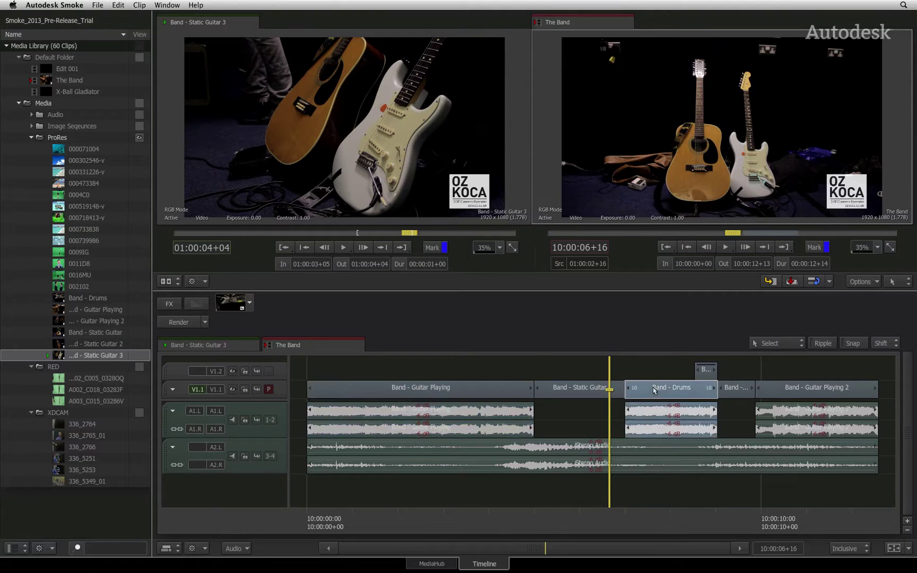
left_click(797, 394)
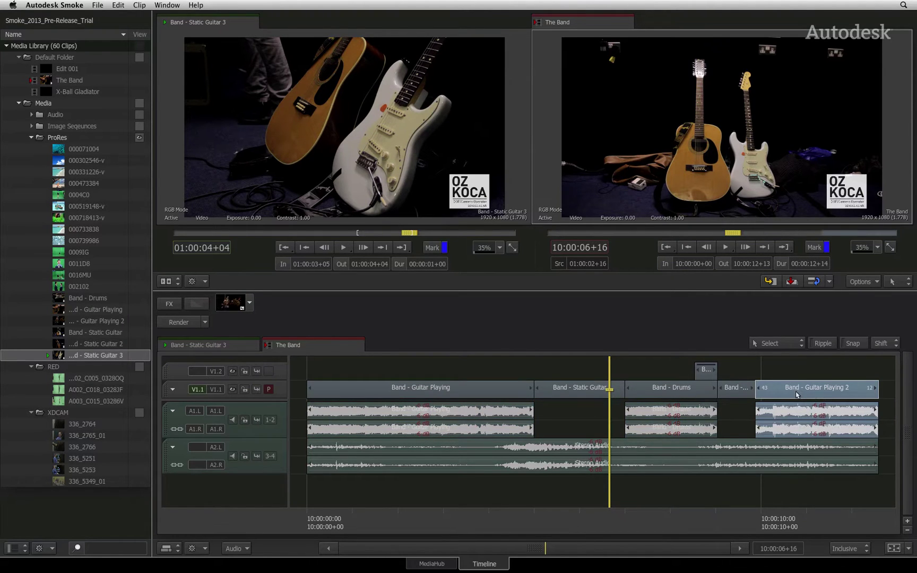
left_click(651, 391)
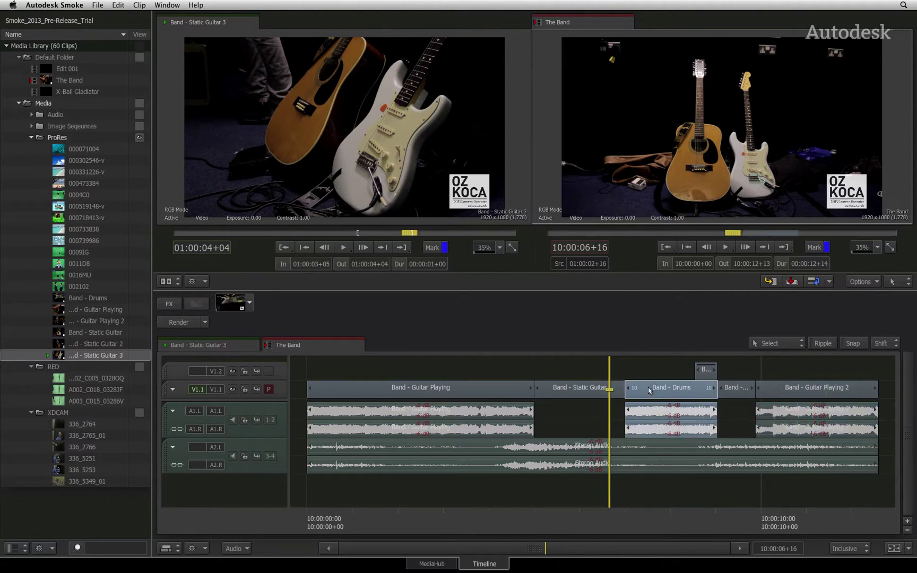
left_click(479, 395)
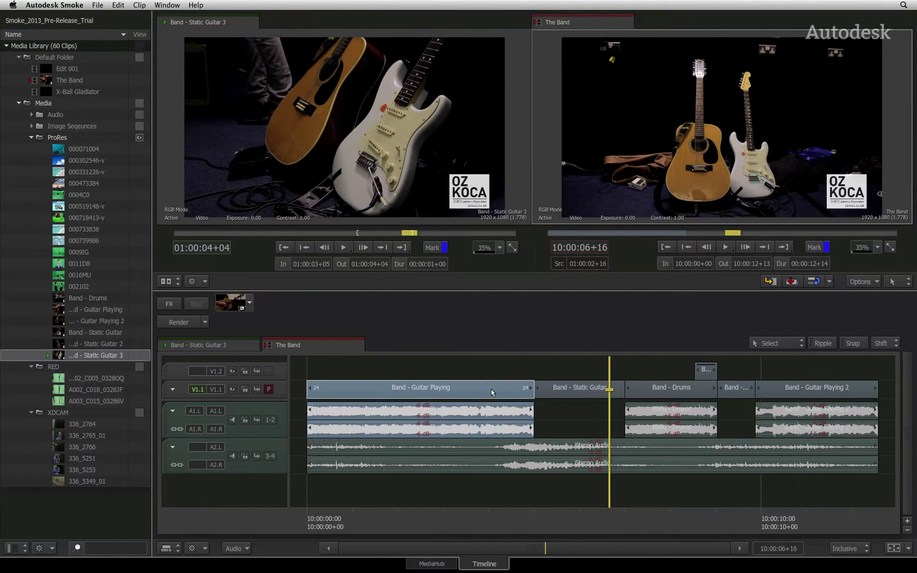
left_click(645, 391)
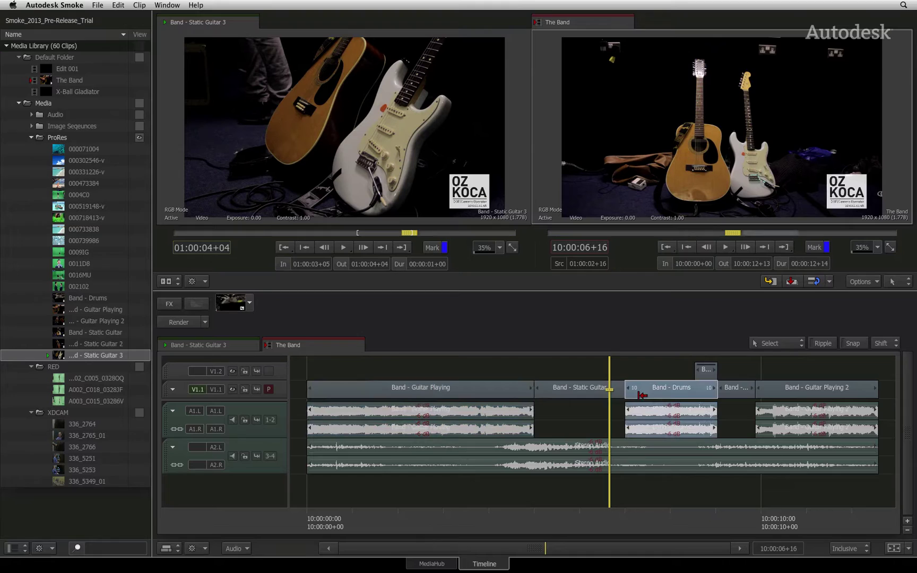
- Park the playhead at 10:00:09+16 and zoom into the Static Guitar edit point
left_click(778, 395)
left_click_drag(701, 519, 747, 522)
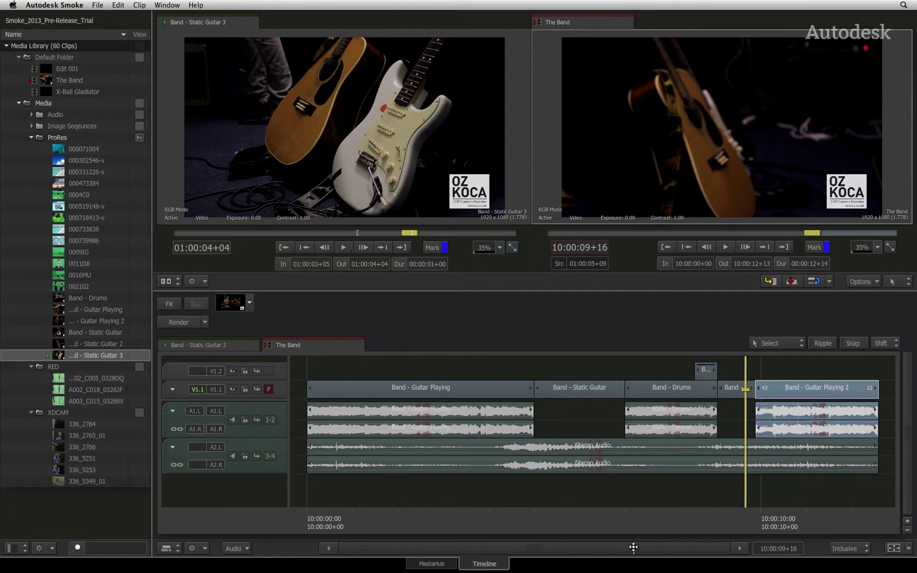
scroll(634, 549, "up", 3)
left_click_drag(602, 548, 665, 547)
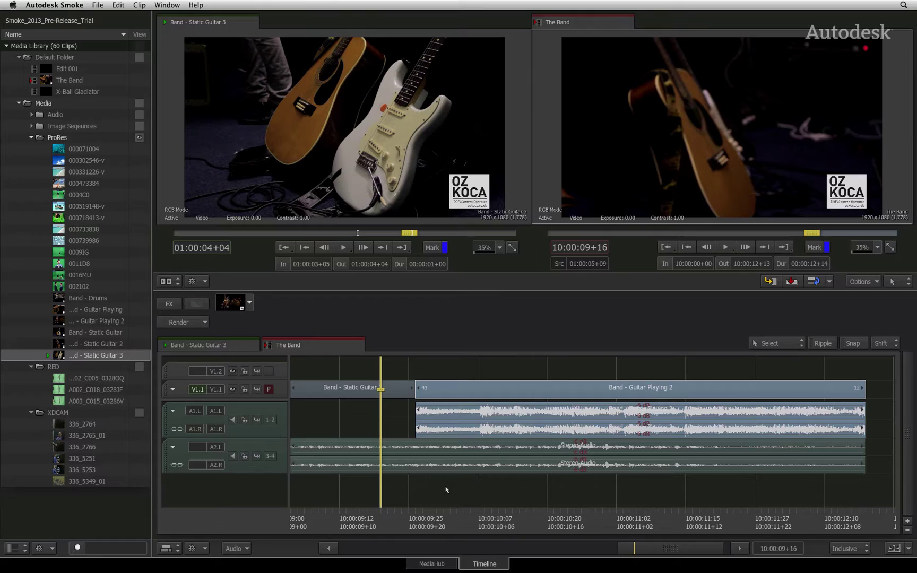
- With Ripple on, lengthen Band - Static Guitar, pushing Guitar Playing 2 later
left_click(362, 397)
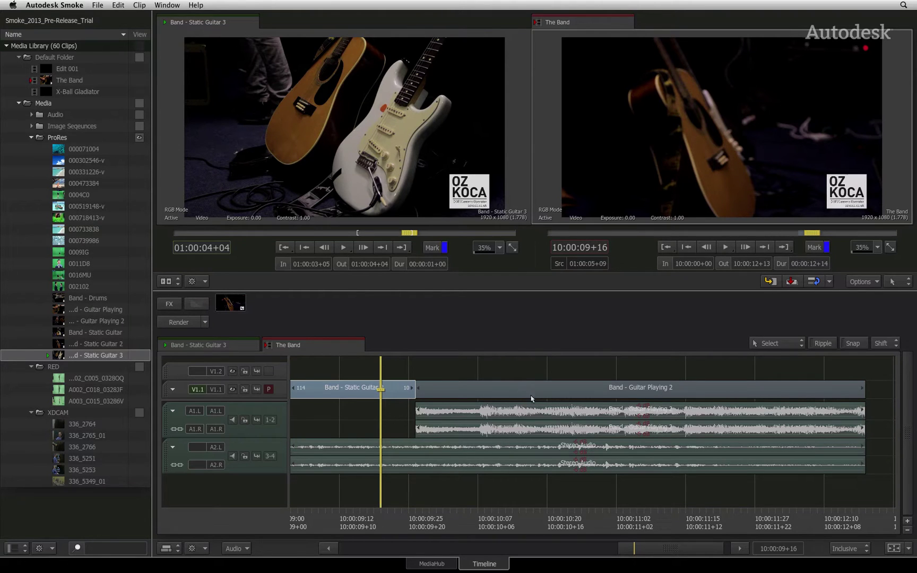
left_click(822, 343)
left_click_drag(409, 392, 450, 393)
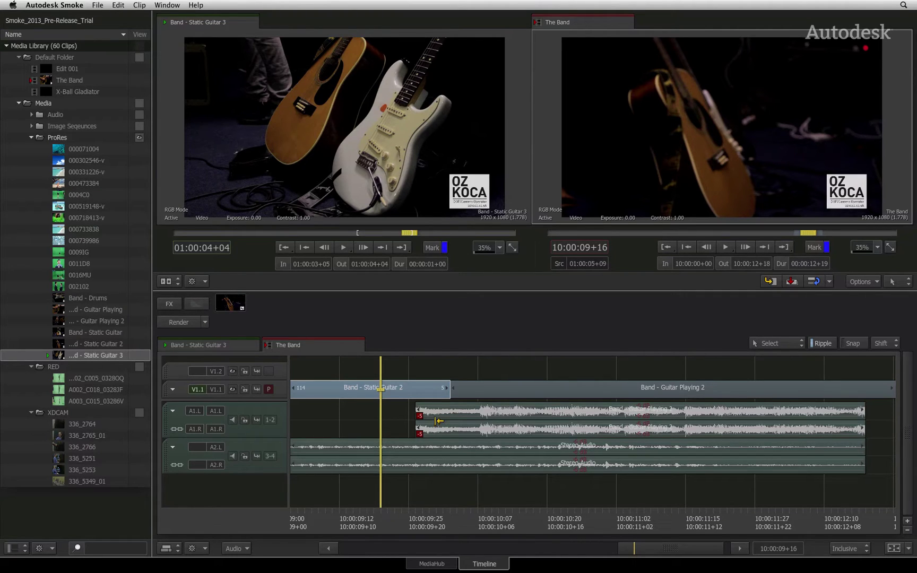
- Resync the Band - Guitar Playing 2 audio clip to its video
left_click(525, 389)
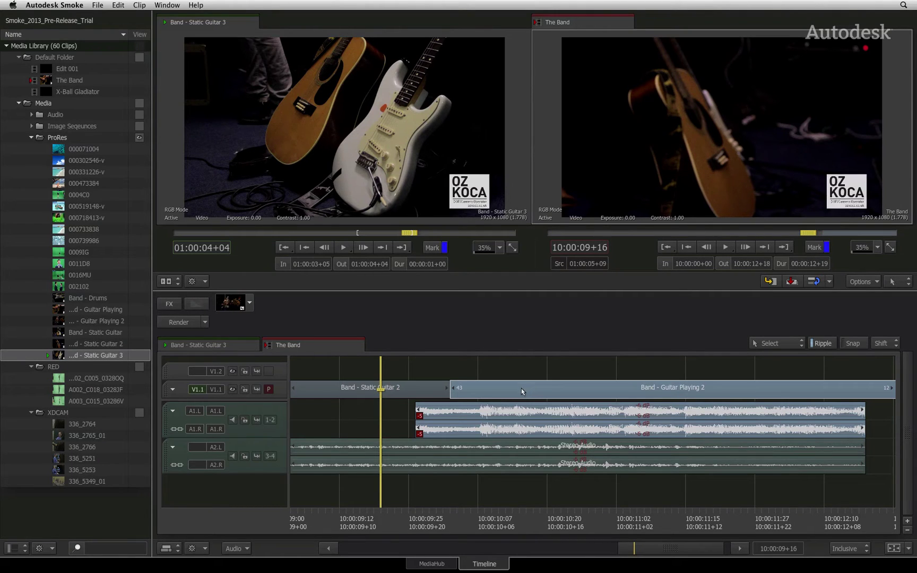
right_click(504, 414)
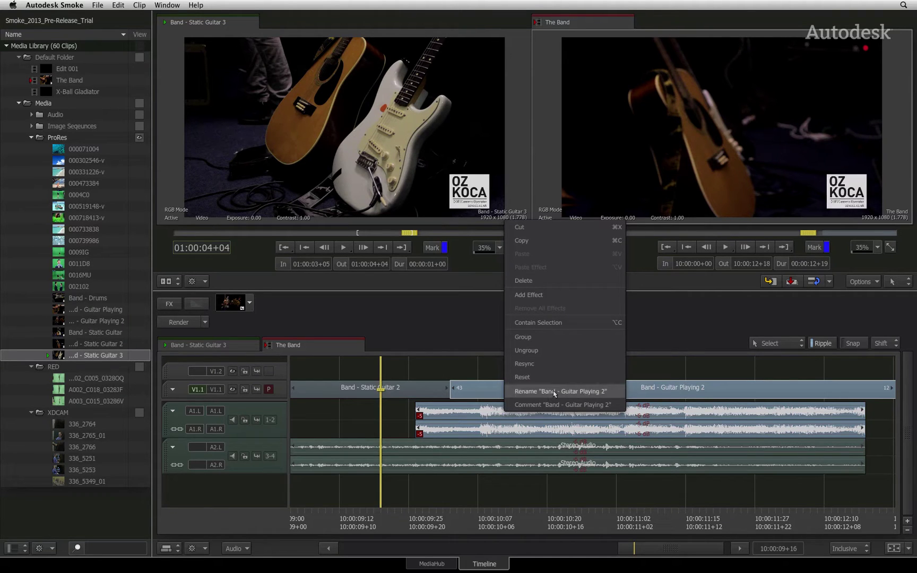
left_click(572, 367)
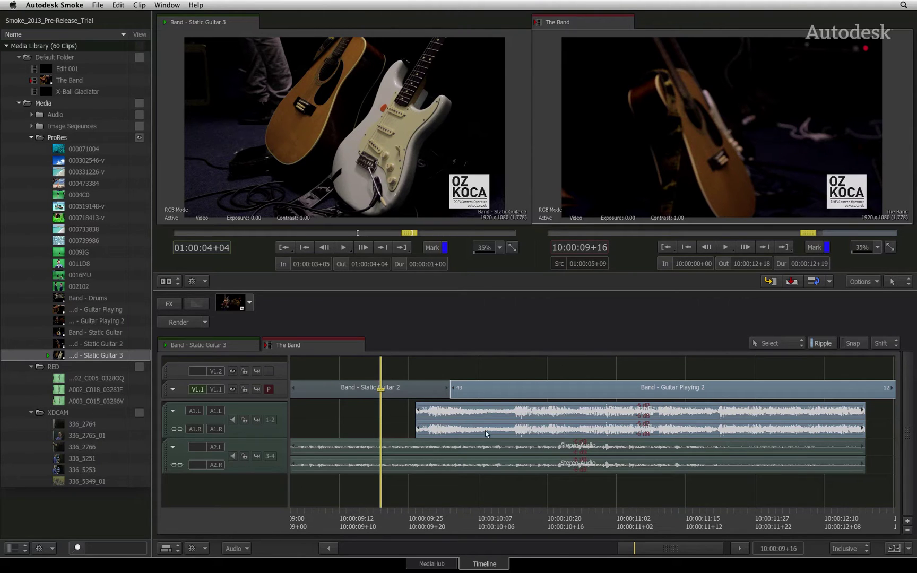
- Select Band - Drums, zoom in around it, and turn Ripple trimming off
left_click(893, 548)
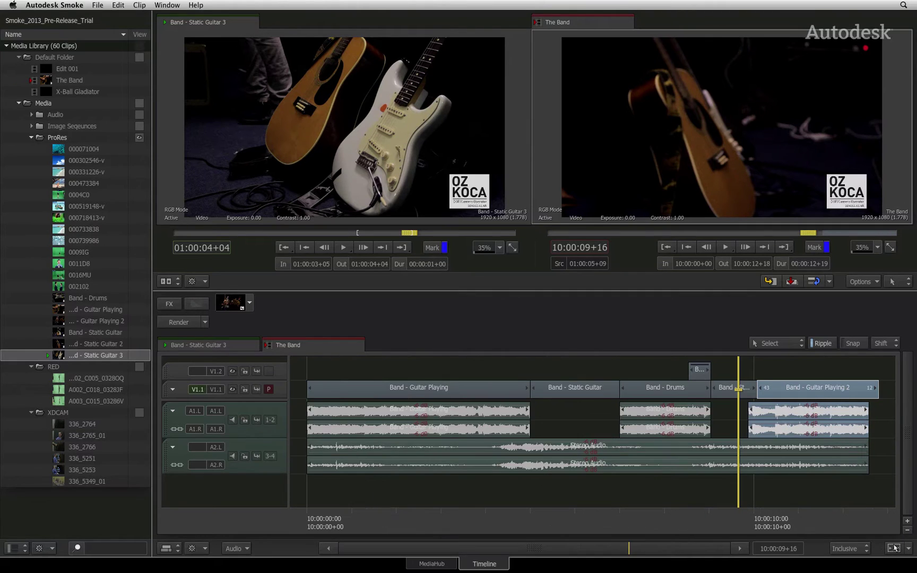
left_click_drag(681, 523, 657, 521)
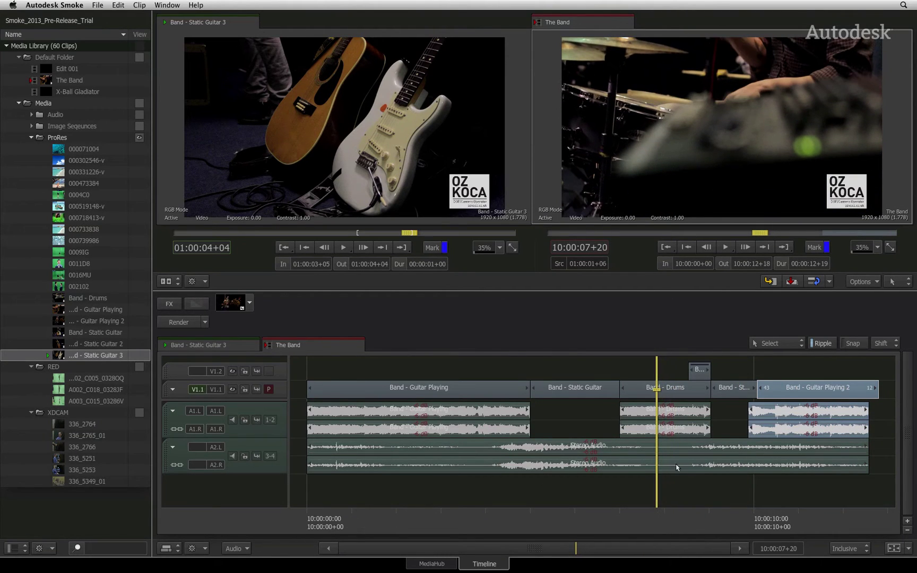
left_click(674, 394)
scroll(577, 546, "up", 5)
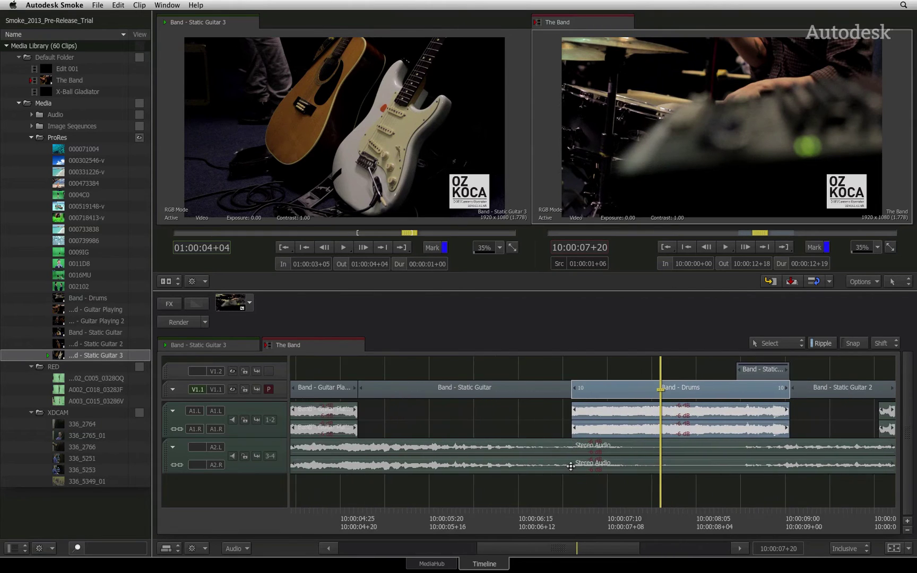
scroll(594, 546, "up", 2)
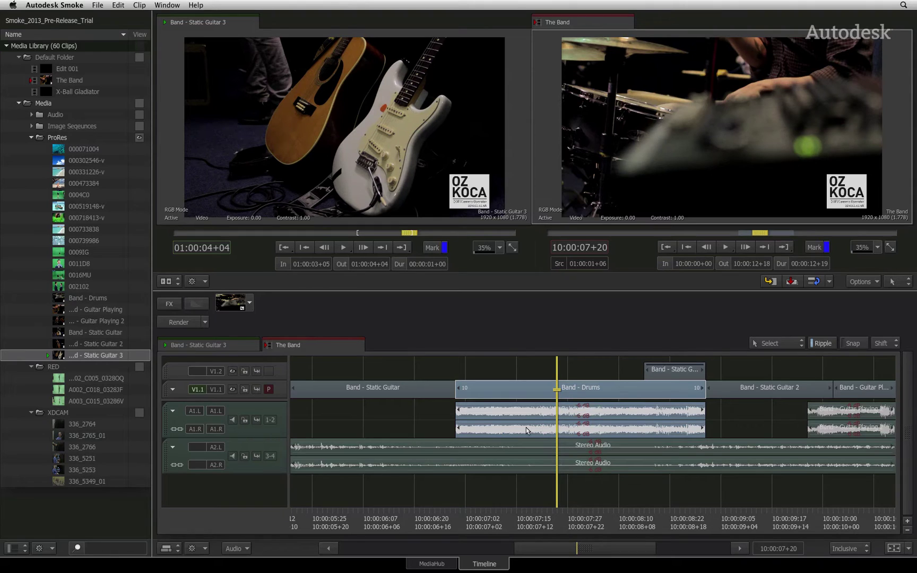
left_click(821, 344)
- Disable Link Selection and slip the Band - Drums audio later, out of sync
left_click(205, 549)
mouse_move(267, 493)
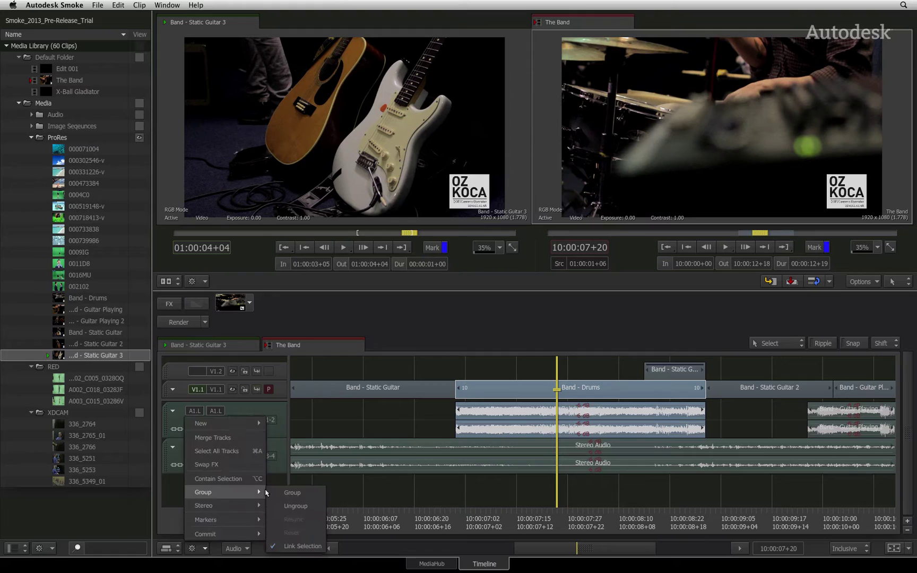
left_click(297, 545)
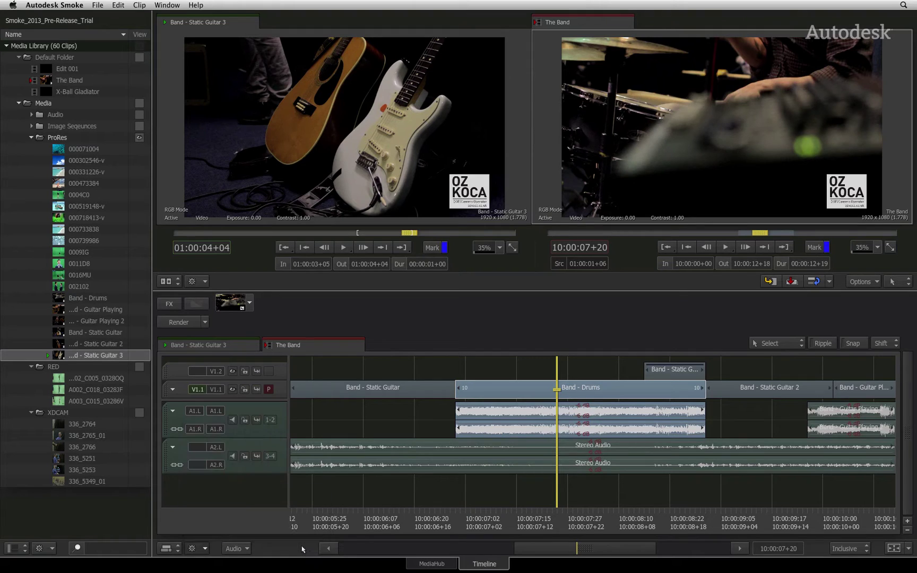
left_click(534, 409)
left_click_drag(540, 414, 544, 411)
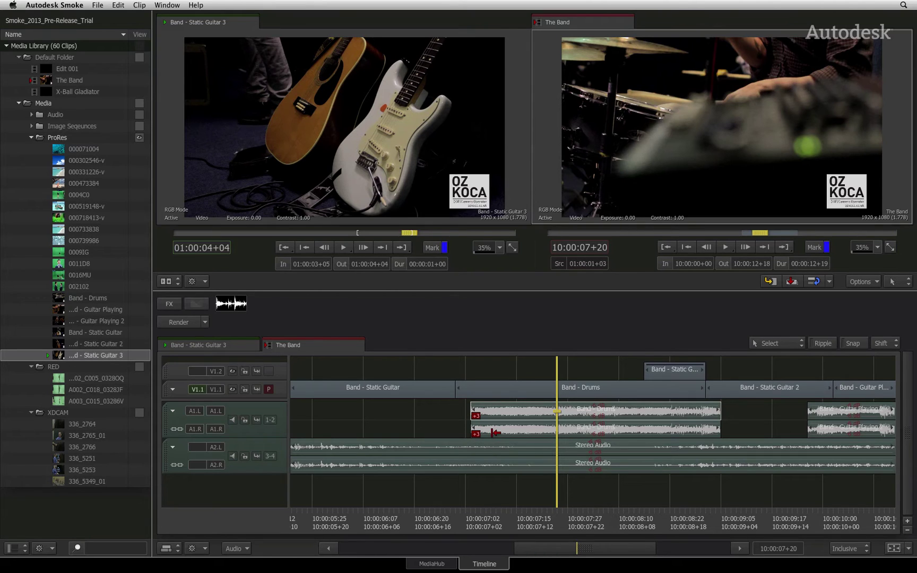
- Re-enable Link Selection and reset the Drums audio's out-of-sync offset
left_click(204, 549)
mouse_move(237, 490)
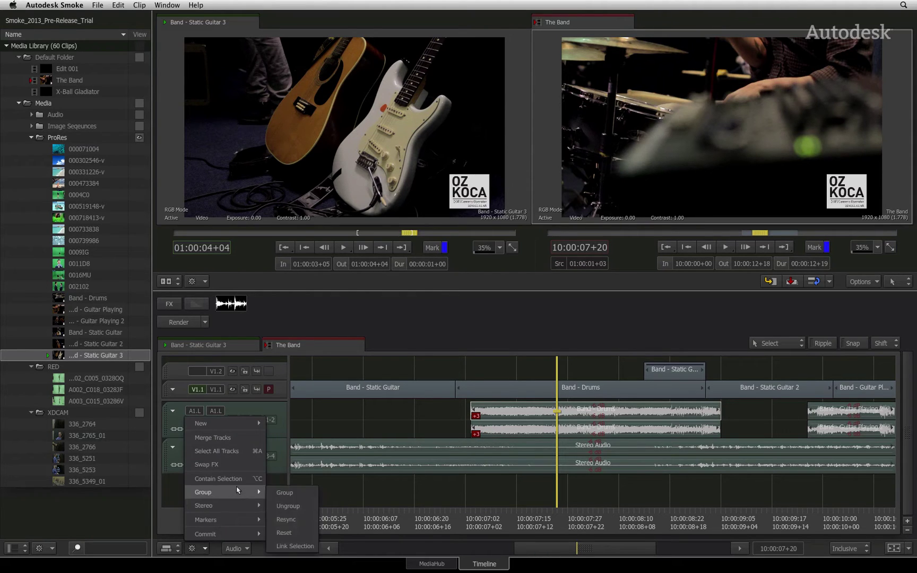
left_click(295, 545)
right_click(530, 411)
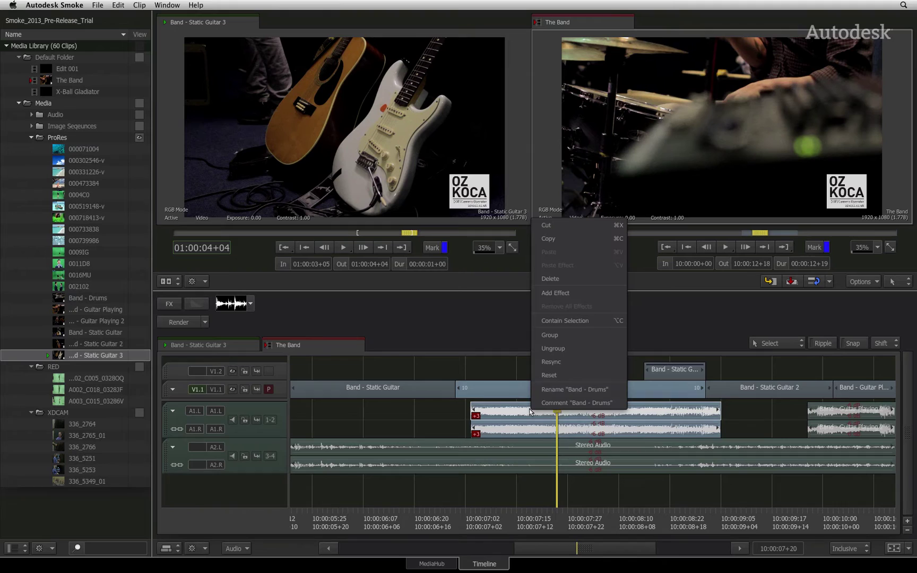
left_click(564, 376)
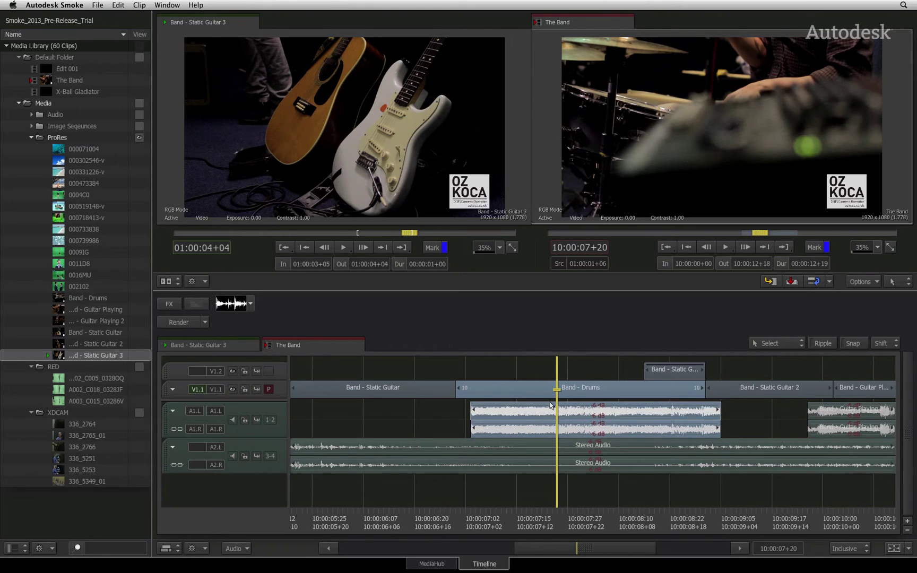
- Insert the one-second Static Guitar 3 cut-away at the Guitar Playing edit point, 10:00:05+00
left_click(896, 550)
left_click(615, 487)
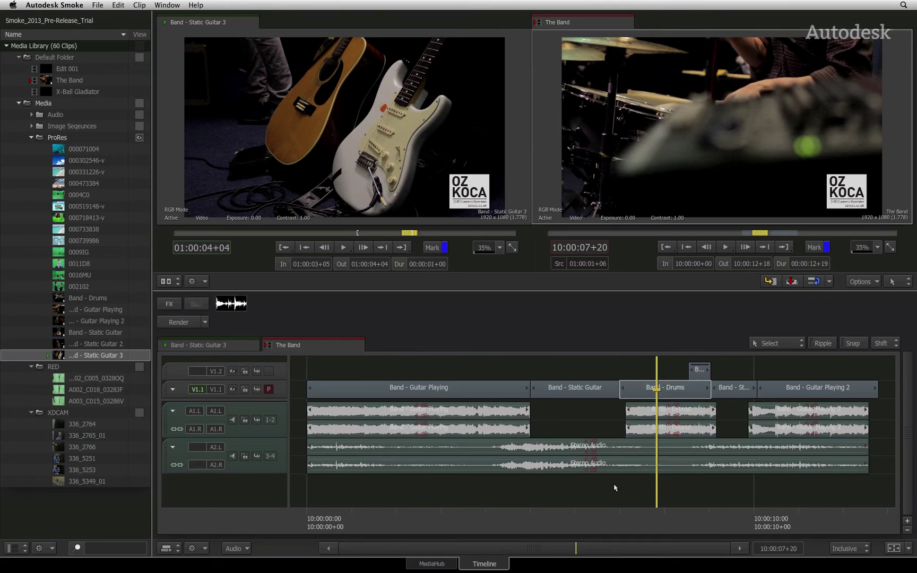
key("Up")
key("Up")
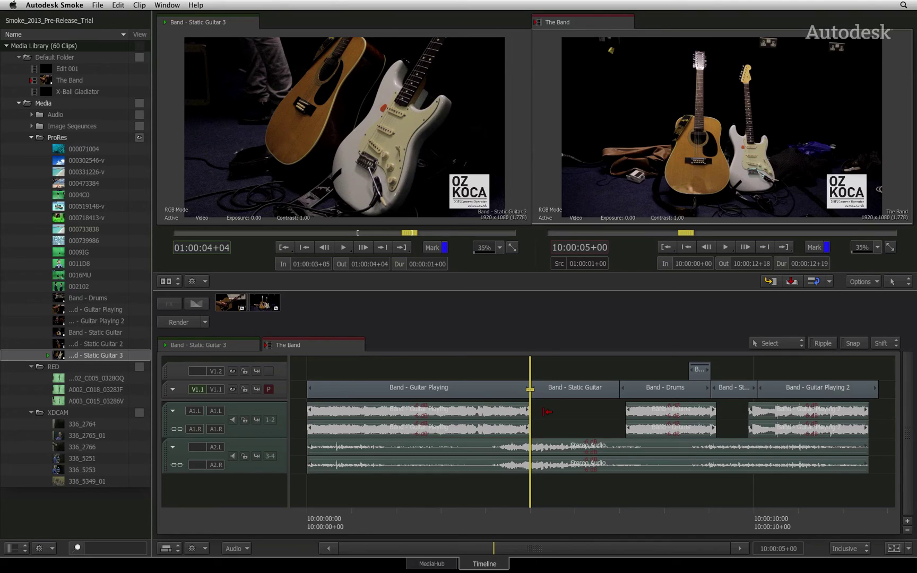
left_click(769, 282)
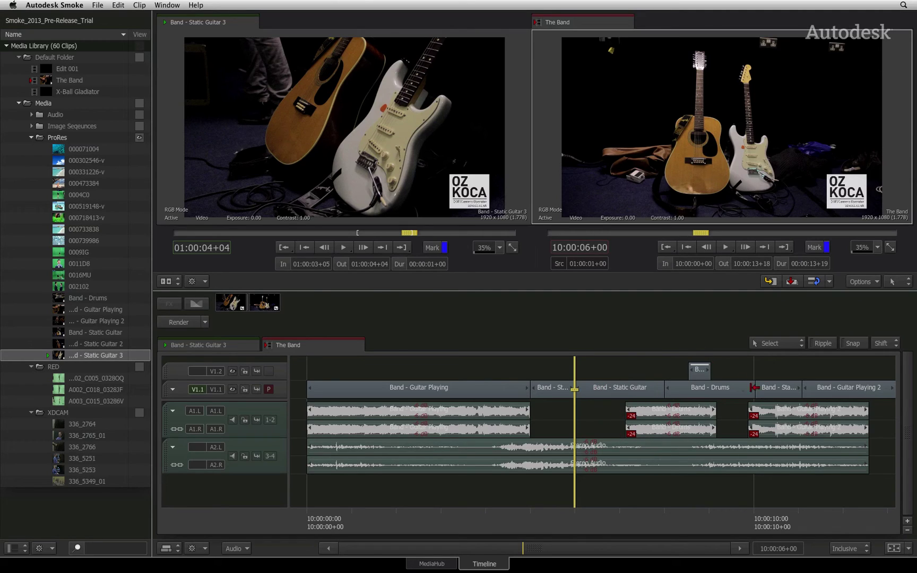
- Undo the cut-away insert and sync-lock video tracks V1.2 and V1.1
left_click(119, 6)
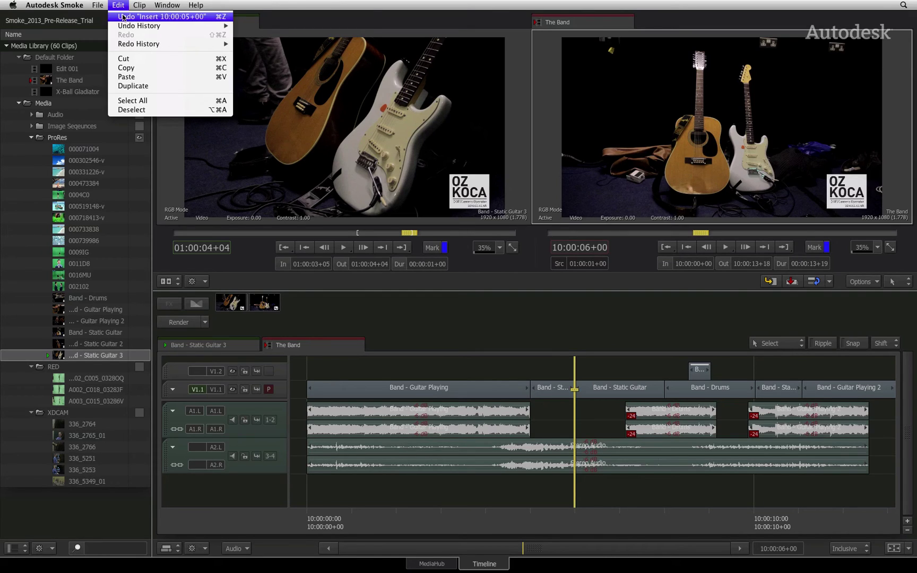
left_click(122, 18)
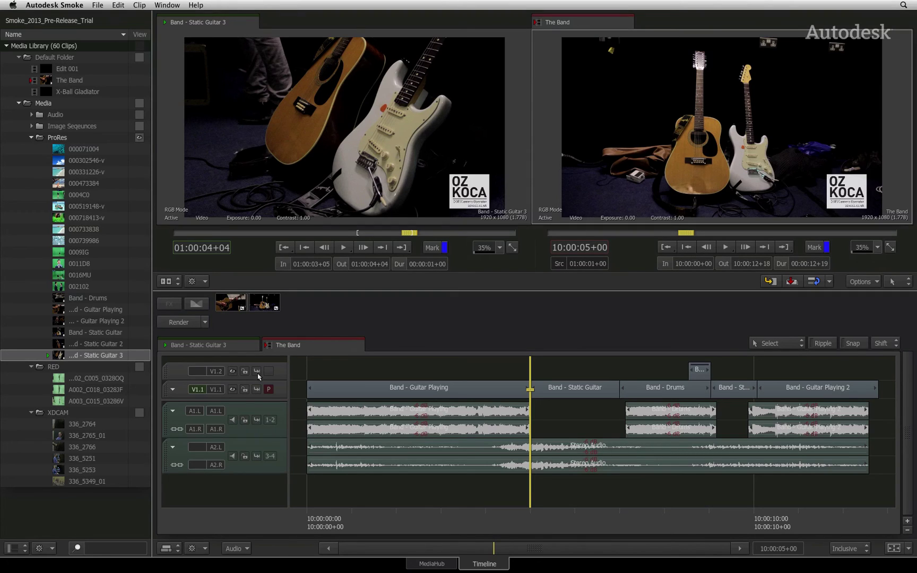
left_click(257, 371)
left_click(257, 388)
- Sync-lock both audio tracks and re-insert the Static Guitar 3 cut-away
left_click(256, 419, "shift")
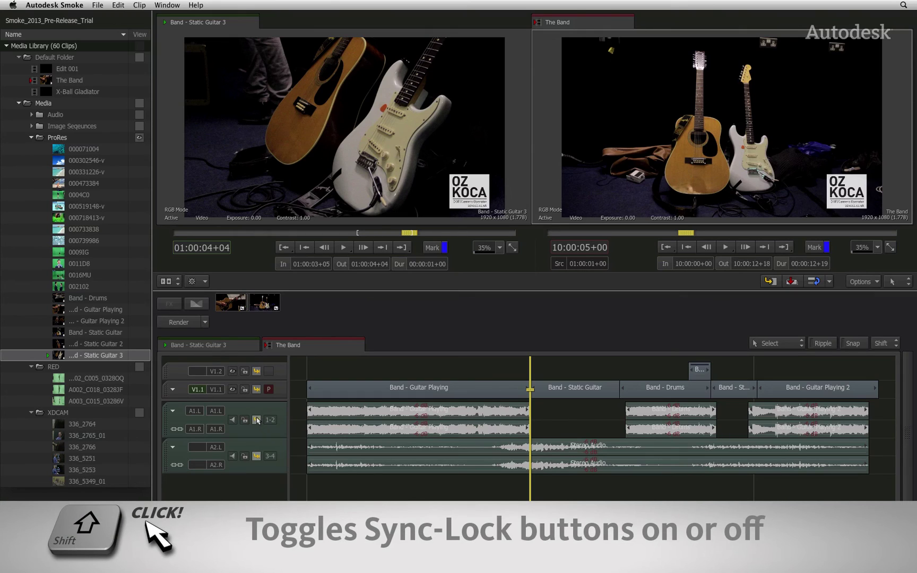
left_click(257, 389, "shift")
left_click(257, 391, "shift")
left_click(257, 419, "shift")
left_click(257, 420, "shift")
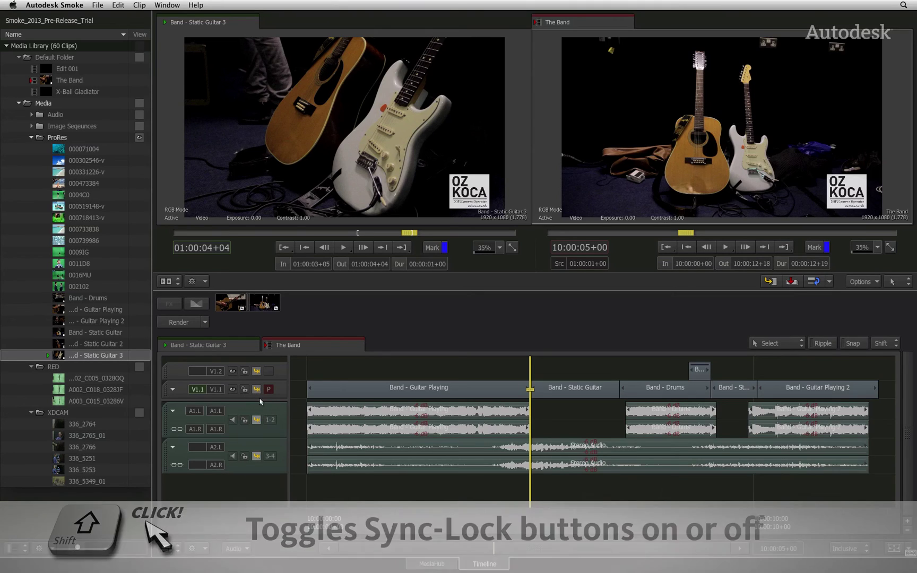
left_click(774, 282)
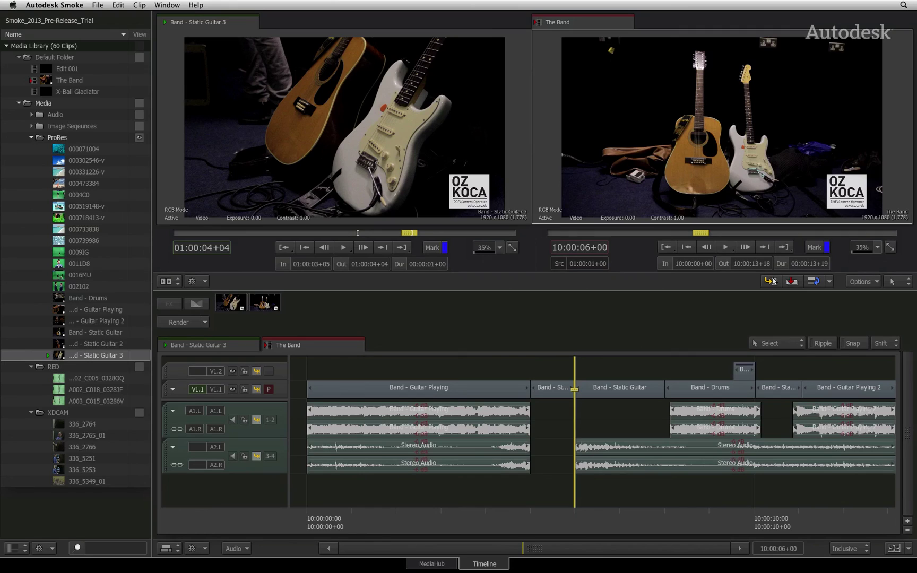